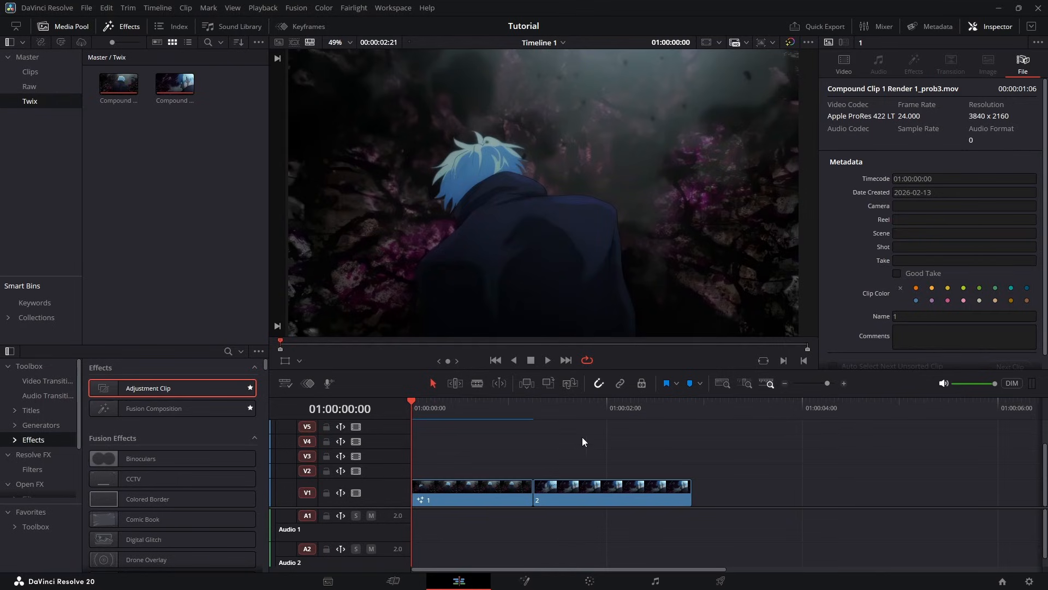
Step: Place an Adjustment Clip on track V2 above clip 1, and open its composition in Fusion
{"action": "left_click_drag", "start_coordinate": [420, 405], "coordinate": [398, 435]}
{"action": "left_click_drag", "start_coordinate": [117, 391], "coordinate": [407, 468]}
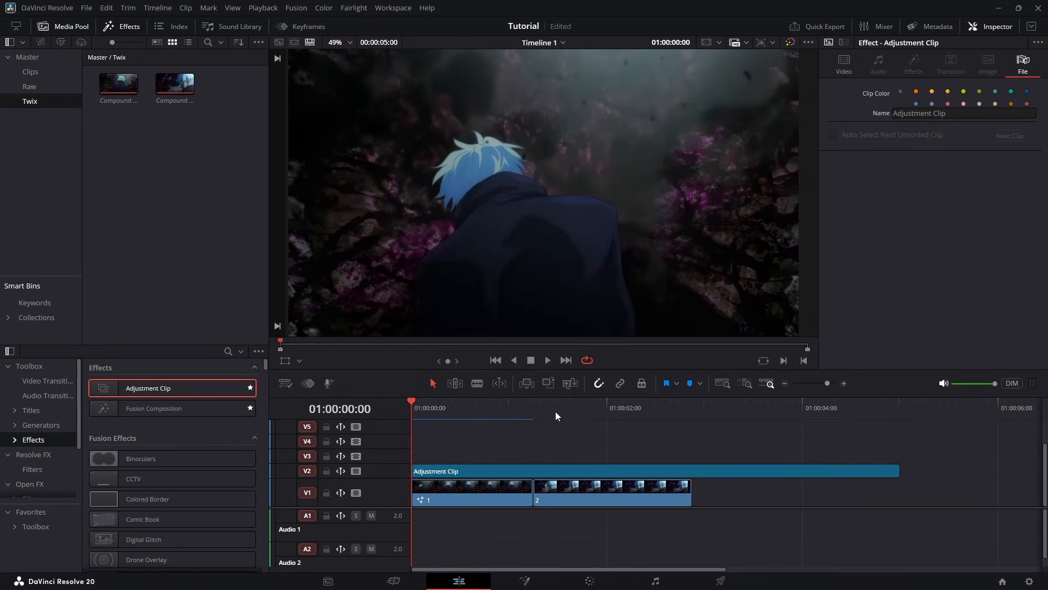
{"action": "key", "text": "shift+5"}
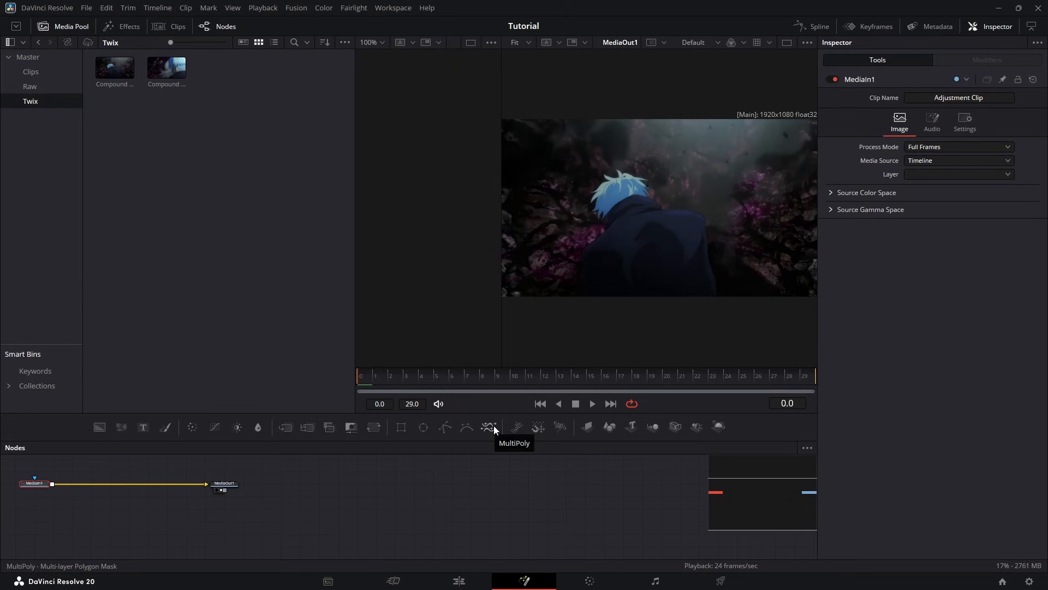
{"action": "left_click_drag", "start_coordinate": [10, 465], "coordinate": [202, 496]}
{"action": "left_click_drag", "start_coordinate": [43, 484], "coordinate": [288, 496]}
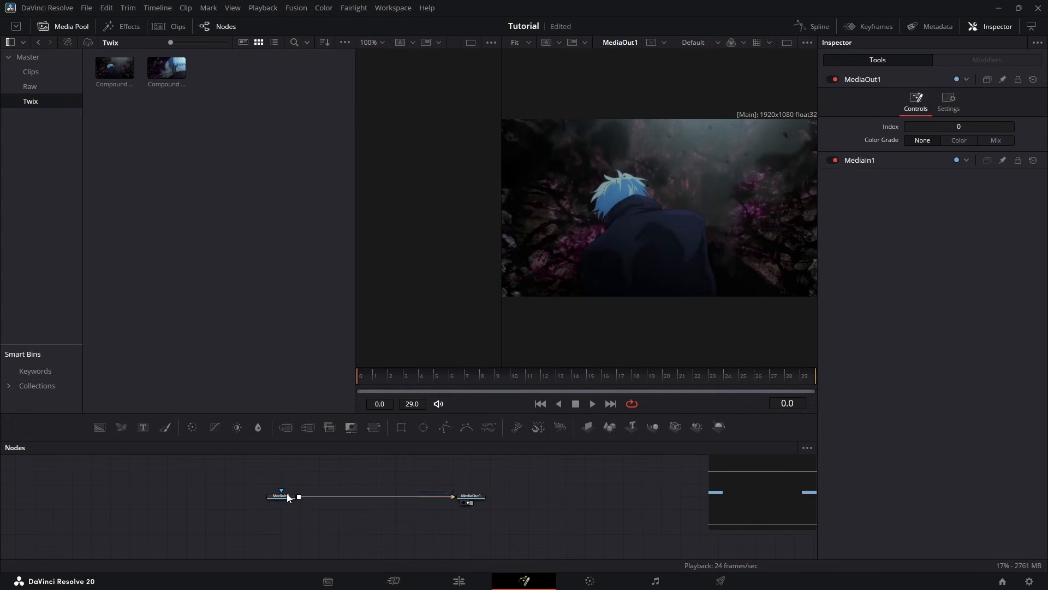
Step: Insert a Transform node after MediaIn1 and keyframe its Size at 1.0 on frames 0, 15 and 29
{"action": "left_click", "coordinate": [287, 495]}
{"action": "left_click", "coordinate": [374, 427]}
{"action": "left_click", "coordinate": [1028, 181]}
{"action": "left_click", "coordinate": [587, 376]}
{"action": "left_click", "coordinate": [1029, 180]}
{"action": "left_click", "coordinate": [801, 375]}
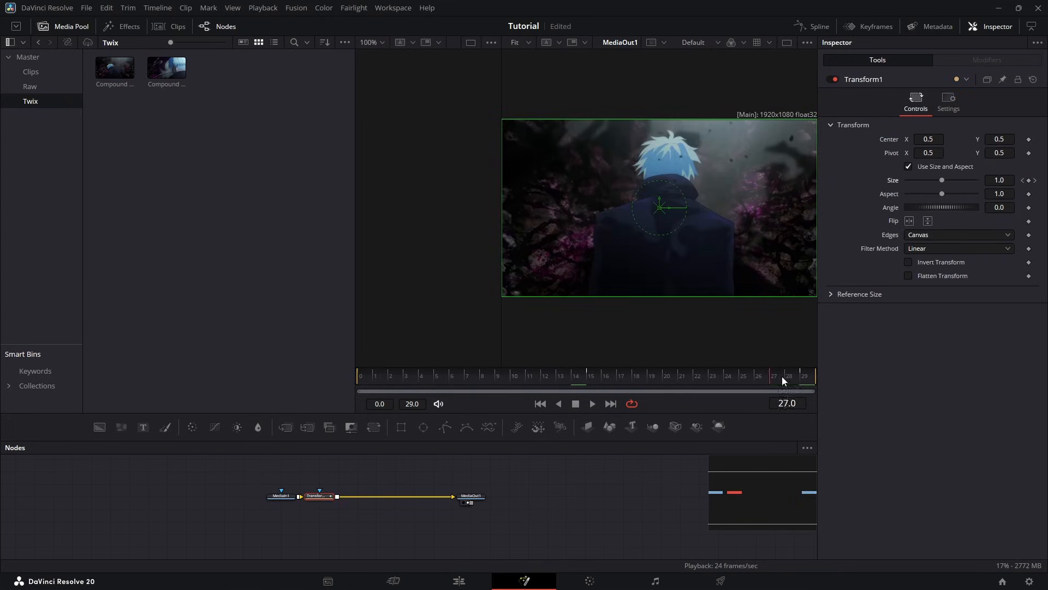
Step: Keyframe the Transform's pivot at about X 0.457, Y 0.716 on frame 15 and X 0.026, Y 0.057 on frame 14
{"action": "left_click", "coordinate": [591, 375]}
{"action": "left_click_drag", "start_coordinate": [662, 208], "coordinate": [646, 170]}
{"action": "left_click", "coordinate": [575, 377]}
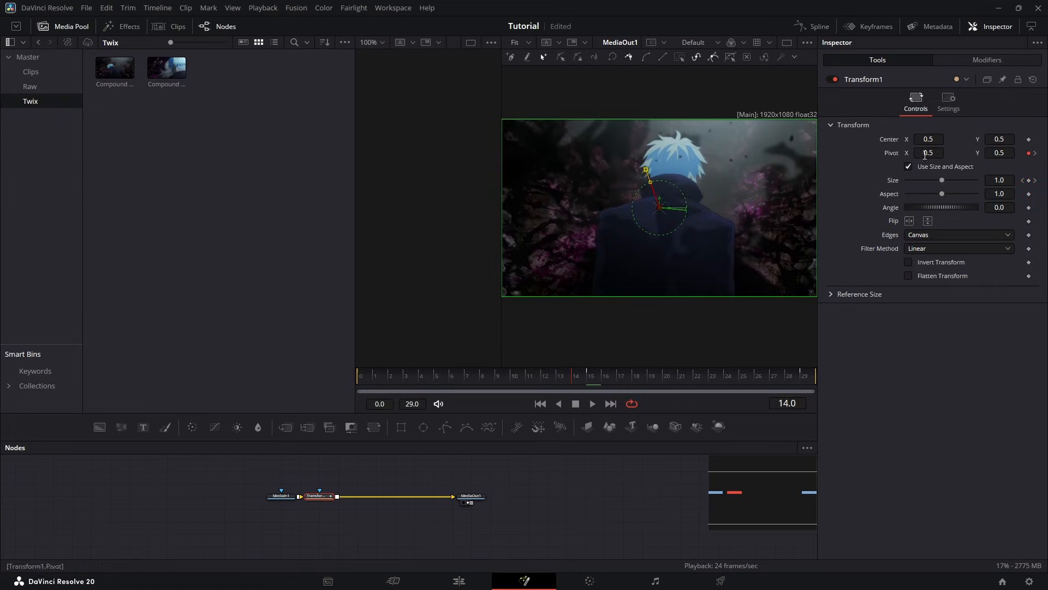
{"action": "left_click_drag", "start_coordinate": [659, 207], "coordinate": [510, 286]}
Step: Set the Transform's Size to about 2.73 at frame 0 and about 2.59 at frame 29
{"action": "left_click", "coordinate": [358, 377]}
{"action": "left_click_drag", "start_coordinate": [942, 180], "coordinate": [976, 181]}
{"action": "key", "text": "End"}
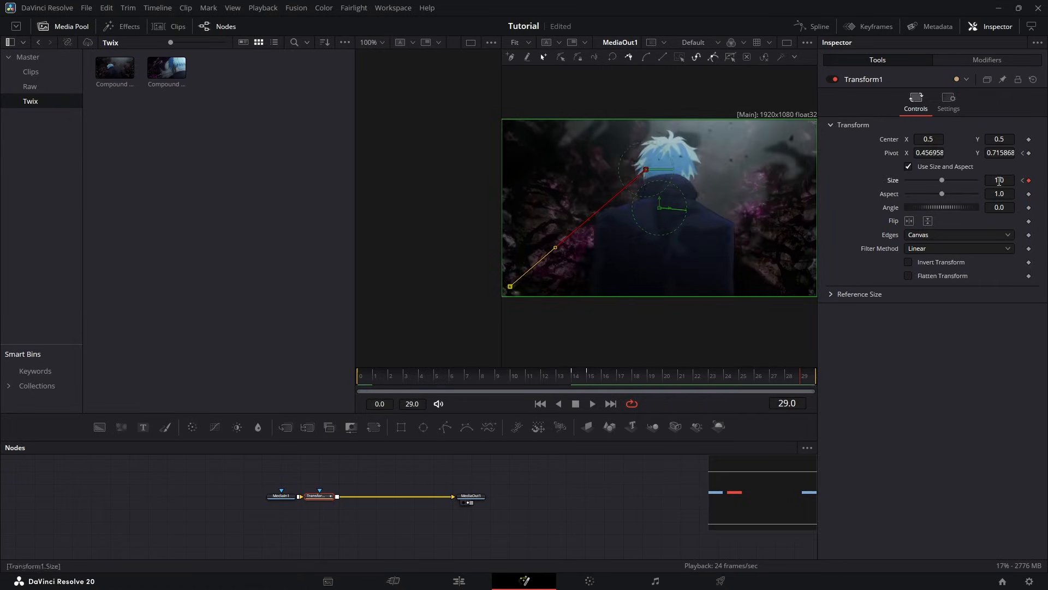
Step: Flatten the Transform's Size keyframes and reshape the spline with steep changes at both ends and a slow middle
{"action": "left_click", "coordinate": [814, 26]}
{"action": "left_click", "coordinate": [331, 515]}
{"action": "left_click_drag", "start_coordinate": [433, 471], "coordinate": [846, 525]}
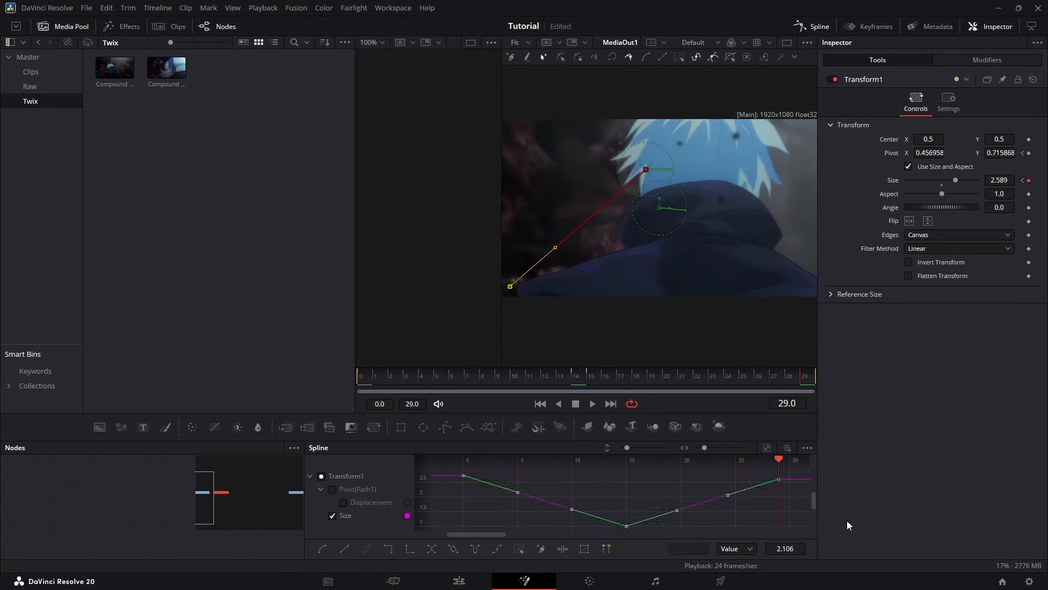
{"action": "key", "text": "f"}
{"action": "left_click_drag", "start_coordinate": [518, 475], "coordinate": [477, 513]}
{"action": "left_click_drag", "start_coordinate": [572, 526], "coordinate": [489, 525]}
{"action": "left_click_drag", "start_coordinate": [729, 480], "coordinate": [768, 514]}
{"action": "left_click_drag", "start_coordinate": [677, 526], "coordinate": [715, 527]}
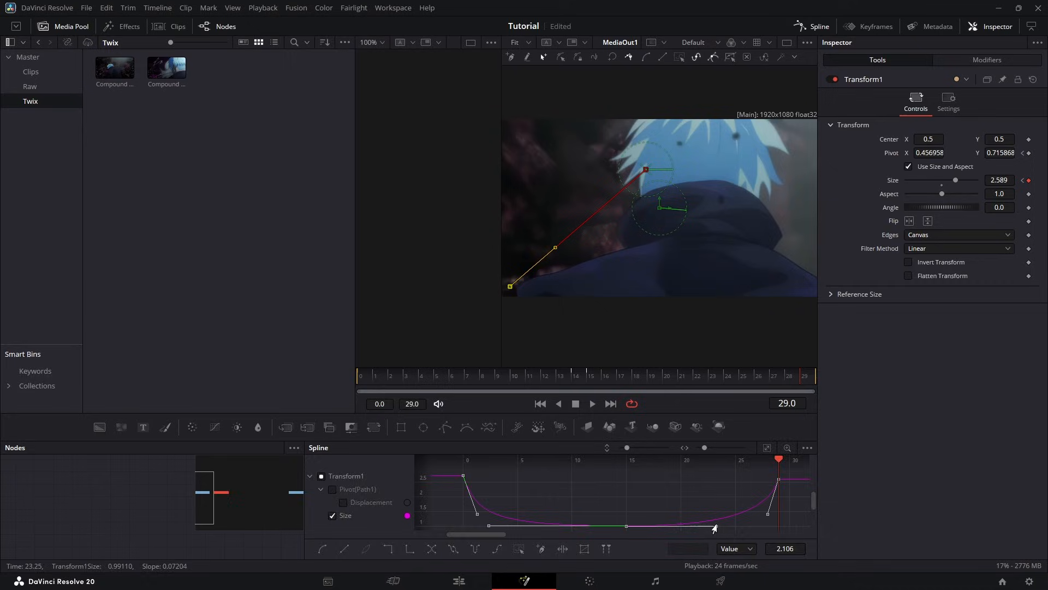
{"action": "left_click", "coordinate": [812, 26]}
Step: Play back and scrub the single-Transform zoom to check the motion from frame 0 to the end
{"action": "left_click_drag", "start_coordinate": [802, 377], "coordinate": [358, 398]}
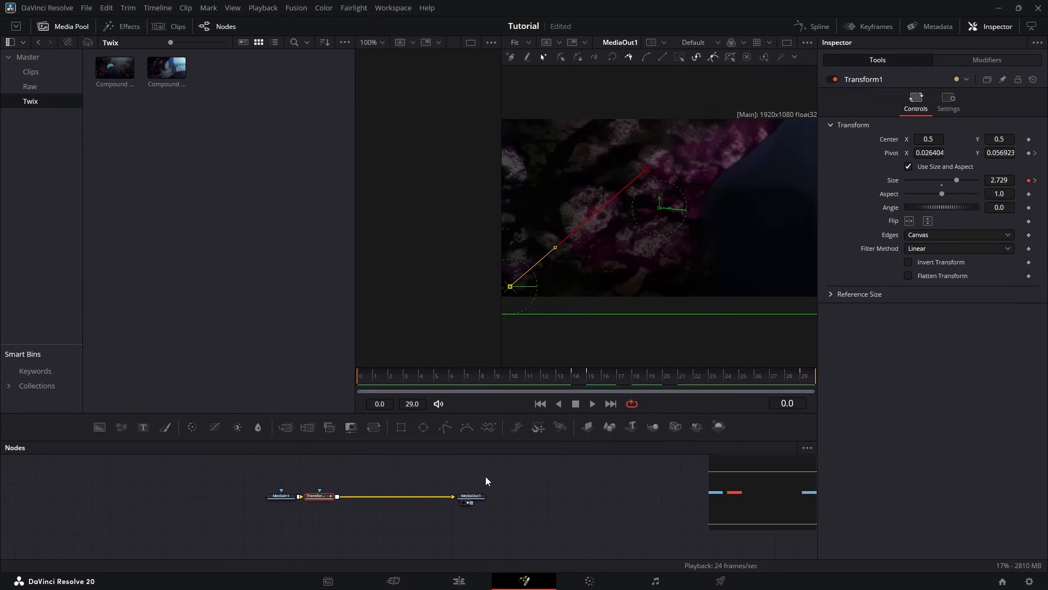
{"action": "key", "text": "space"}
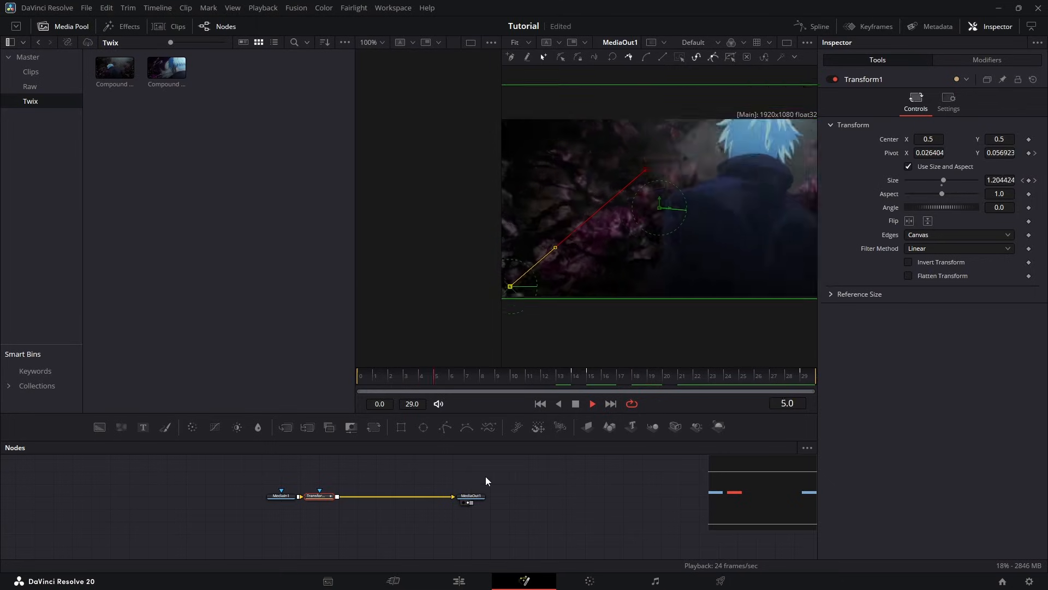
{"action": "key", "text": "space"}
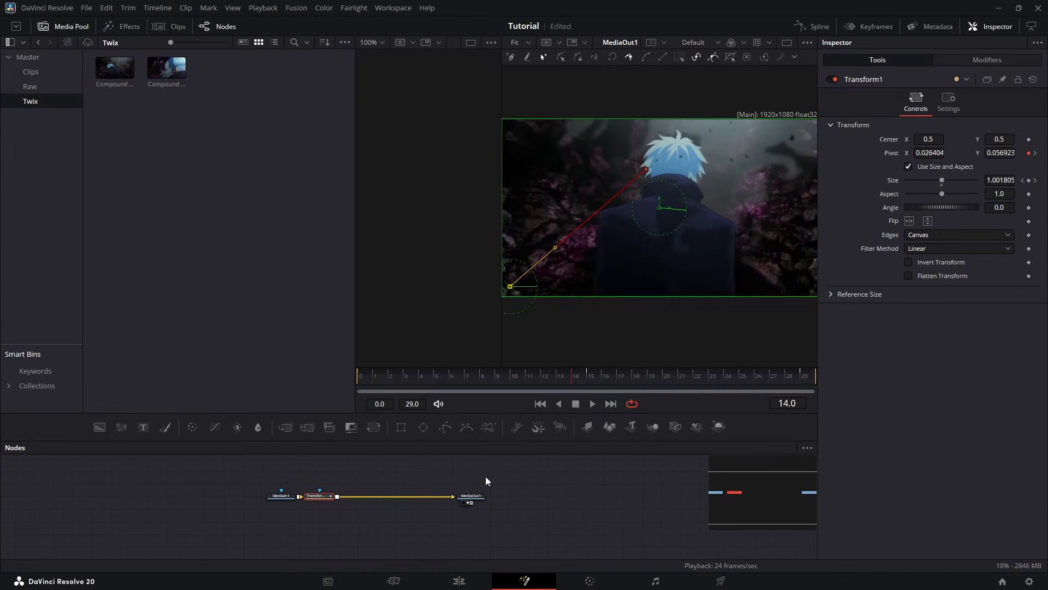
{"action": "left_click_drag", "start_coordinate": [569, 379], "coordinate": [259, 381]}
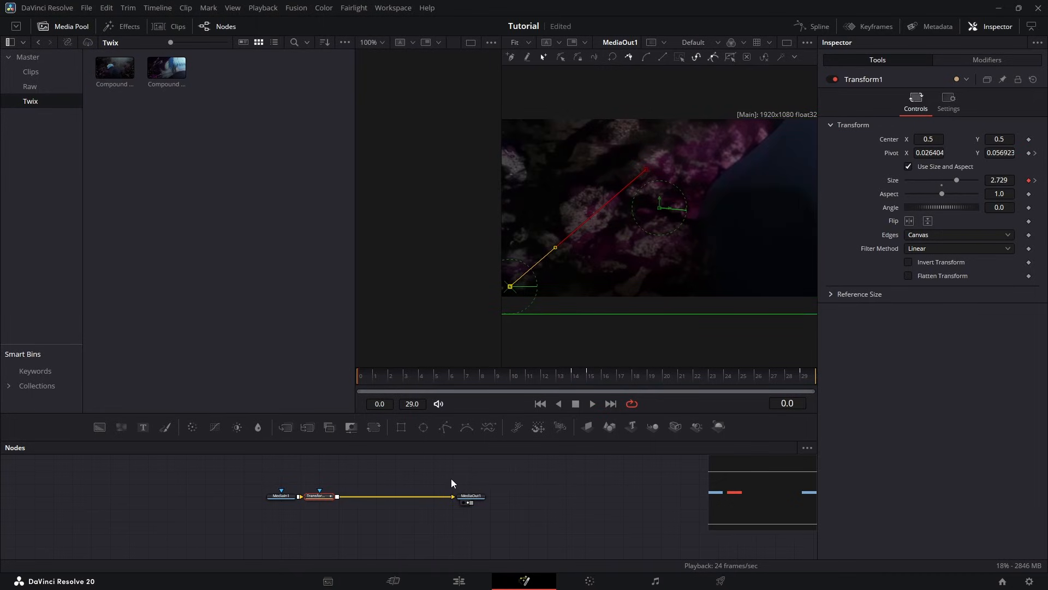
{"action": "key", "text": "space"}
{"action": "left_click", "coordinate": [637, 369]}
{"action": "left_click_drag", "start_coordinate": [642, 369], "coordinate": [830, 384]}
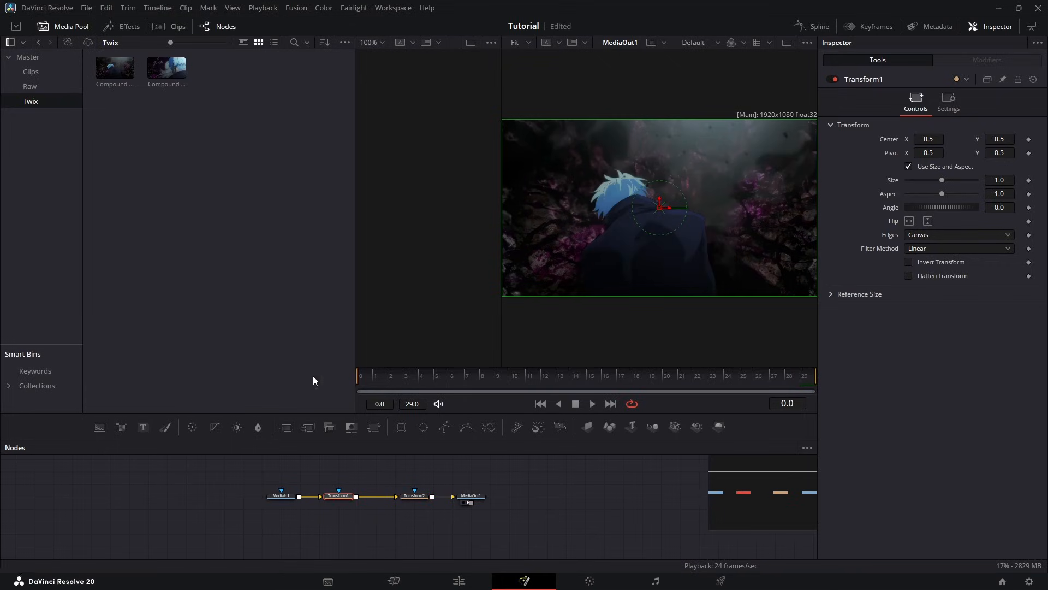
Step: Keyframe Transform1's Size at 1.0 on frame 26 and about 2.81 on frame 0, with its pivot near the image's lower-left corner
{"action": "left_click", "coordinate": [754, 380]}
{"action": "left_click", "coordinate": [1021, 181]}
{"action": "left_click_drag", "start_coordinate": [655, 204], "coordinate": [513, 282]}
{"action": "left_click_drag", "start_coordinate": [942, 180], "coordinate": [958, 180]}
Step: Flatten Transform1's Size keyframes and reshape the spline so it drops steeply after frame 0 and levels out towards frame 26
{"action": "left_click", "coordinate": [812, 27]}
{"action": "left_click", "coordinate": [332, 489]}
{"action": "left_click", "coordinate": [766, 447]}
{"action": "key", "text": "ctrl+a"}
{"action": "key", "text": "f"}
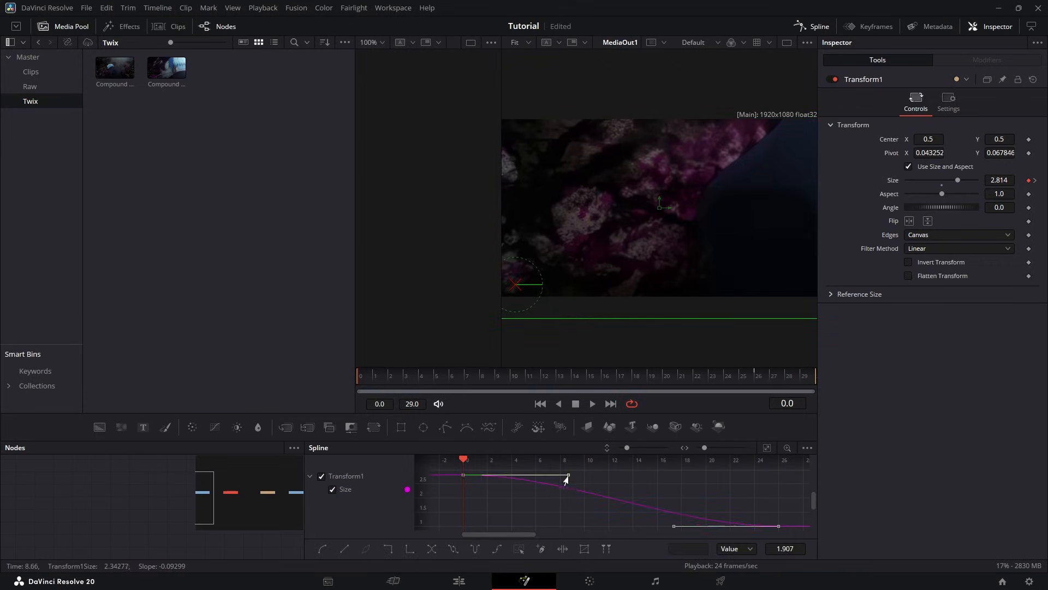
{"action": "left_click_drag", "start_coordinate": [567, 475], "coordinate": [470, 517]}
{"action": "left_click_drag", "start_coordinate": [673, 526], "coordinate": [476, 530]}
{"action": "key", "text": "space"}
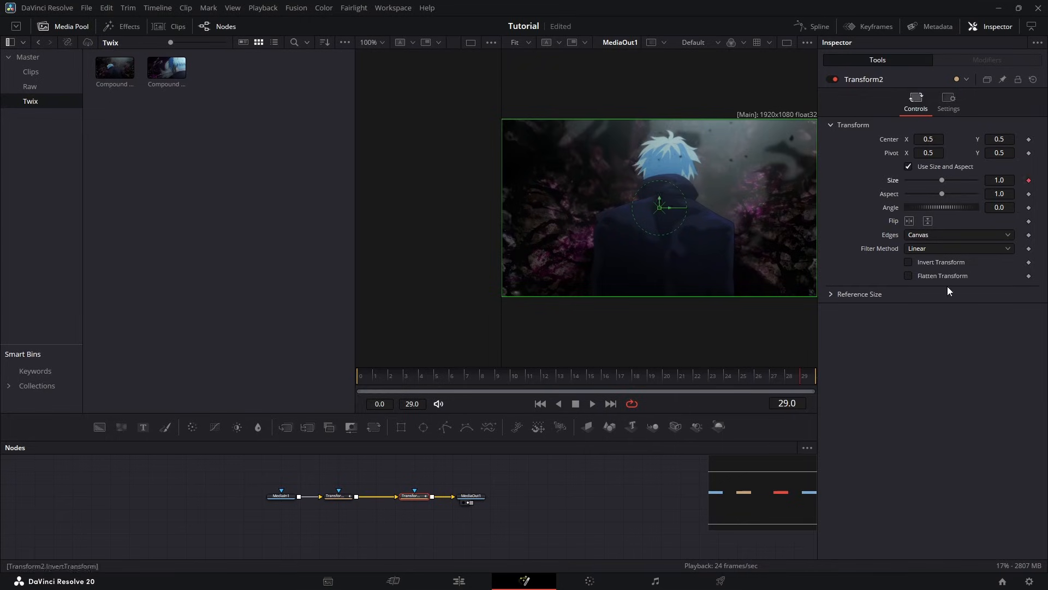
Step: Keyframe Transform2's Size at 1.0 on frame 18 and about 2.44 on frame 29, pivoting beside the character's head
{"action": "left_click", "coordinate": [626, 378]}
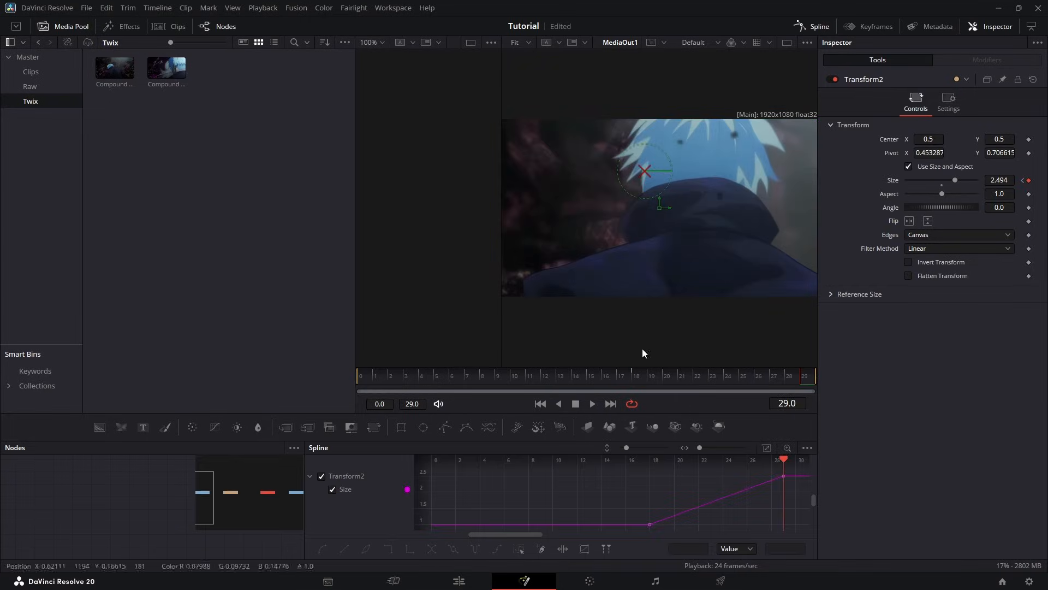
{"action": "left_click", "coordinate": [767, 447]}
{"action": "left_click_drag", "start_coordinate": [999, 182], "coordinate": [1025, 182]}
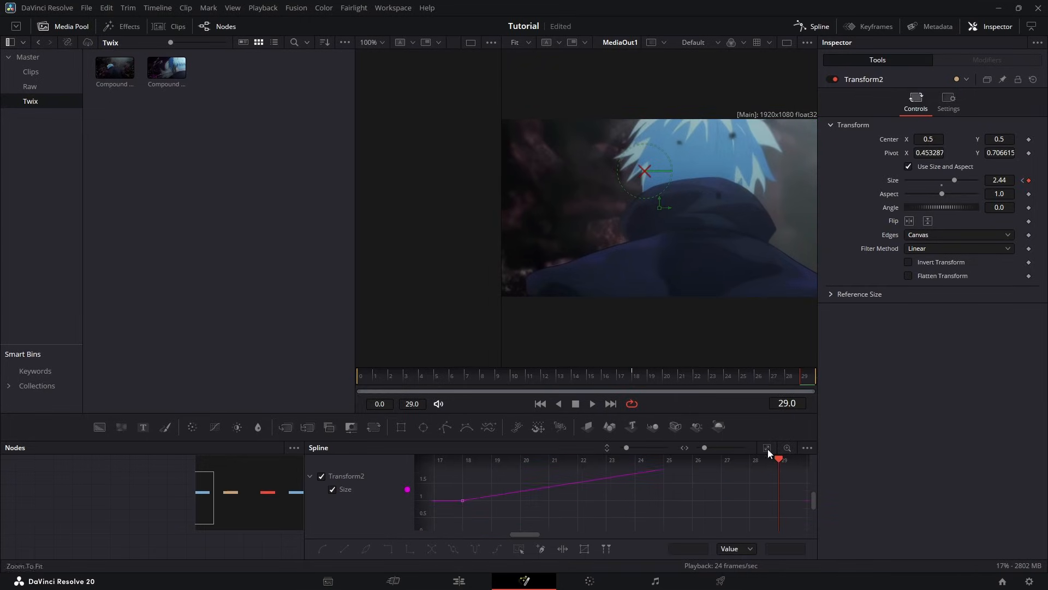
Step: Flatten Transform2's Size keyframes and reshape the spline so it starts slowly and rises steeply just before frame 29
{"action": "left_click", "coordinate": [766, 447]}
{"action": "key", "text": "ctrl+a"}
{"action": "key", "text": "f"}
{"action": "left_click_drag", "start_coordinate": [673, 475], "coordinate": [761, 519]}
{"action": "left_click_drag", "start_coordinate": [568, 525], "coordinate": [750, 531]}
{"action": "key", "text": "space"}
{"action": "left_click", "coordinate": [811, 26]}
Step: Play back and scrub the two-Transform zoom, and review the settings of Transform1 and Transform2
{"action": "key", "text": "space"}
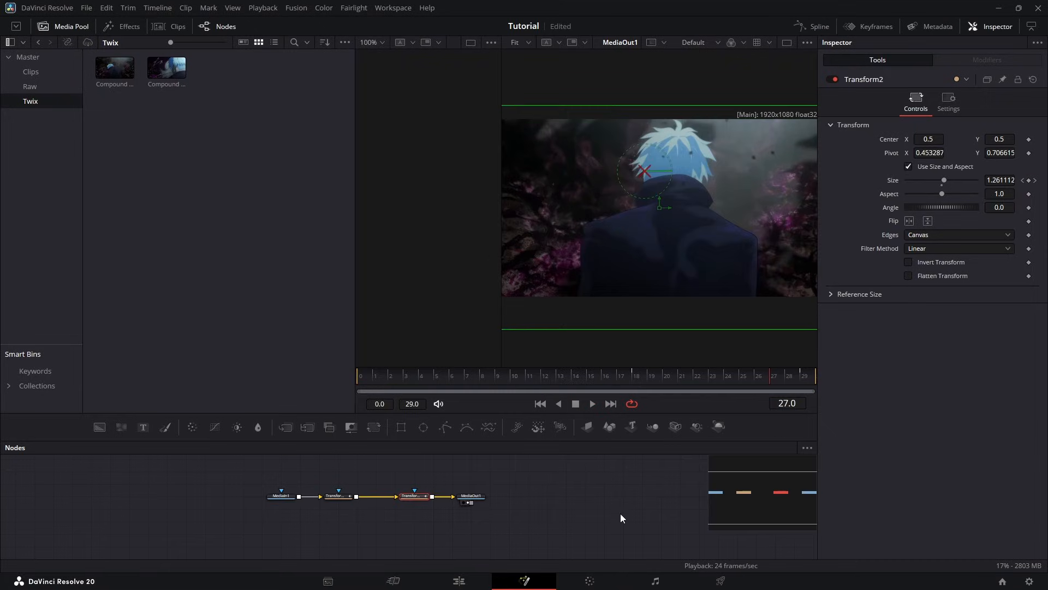
{"action": "left_click_drag", "start_coordinate": [731, 376], "coordinate": [736, 408]}
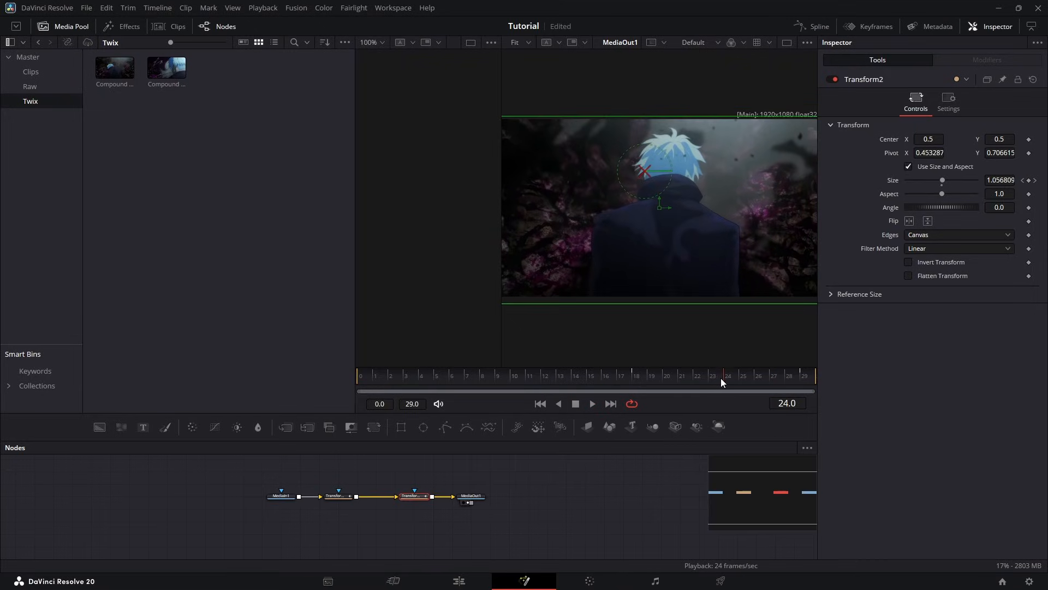
{"action": "key", "text": "space"}
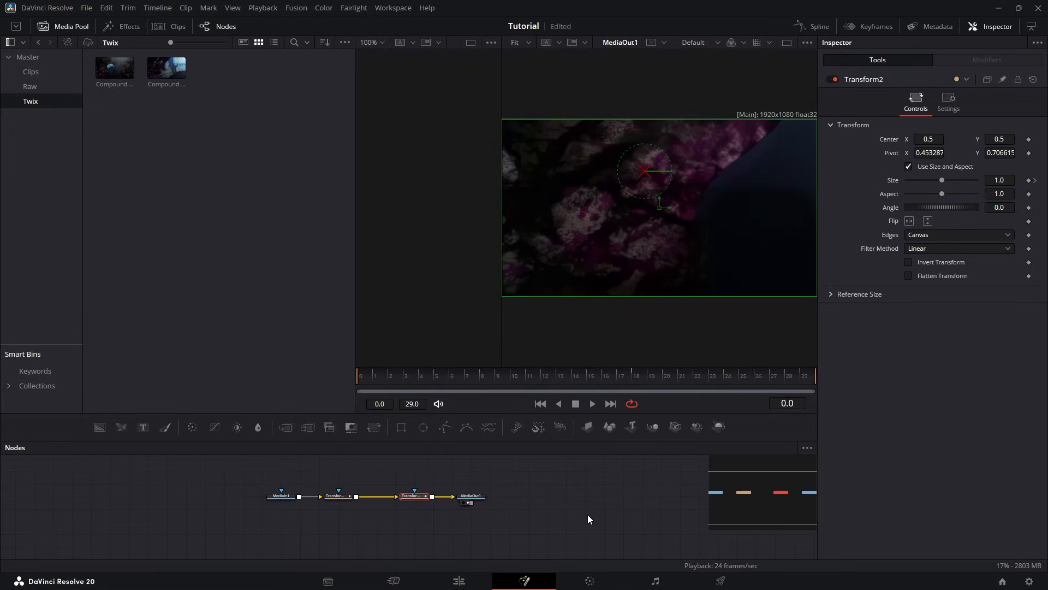
{"action": "key", "text": "space"}
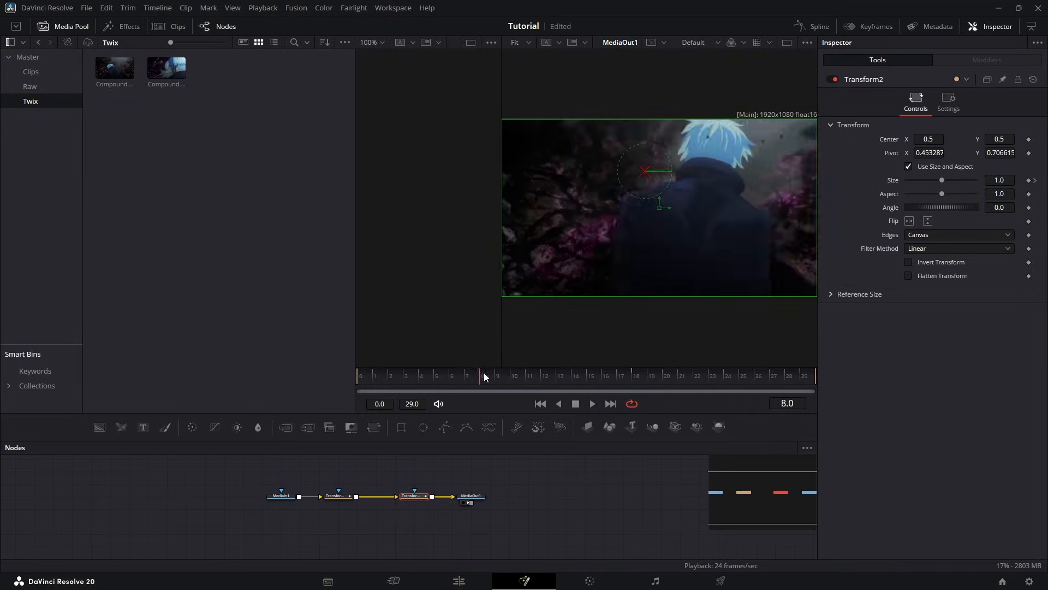
{"action": "left_click", "coordinate": [575, 403]}
{"action": "left_click", "coordinate": [538, 485]}
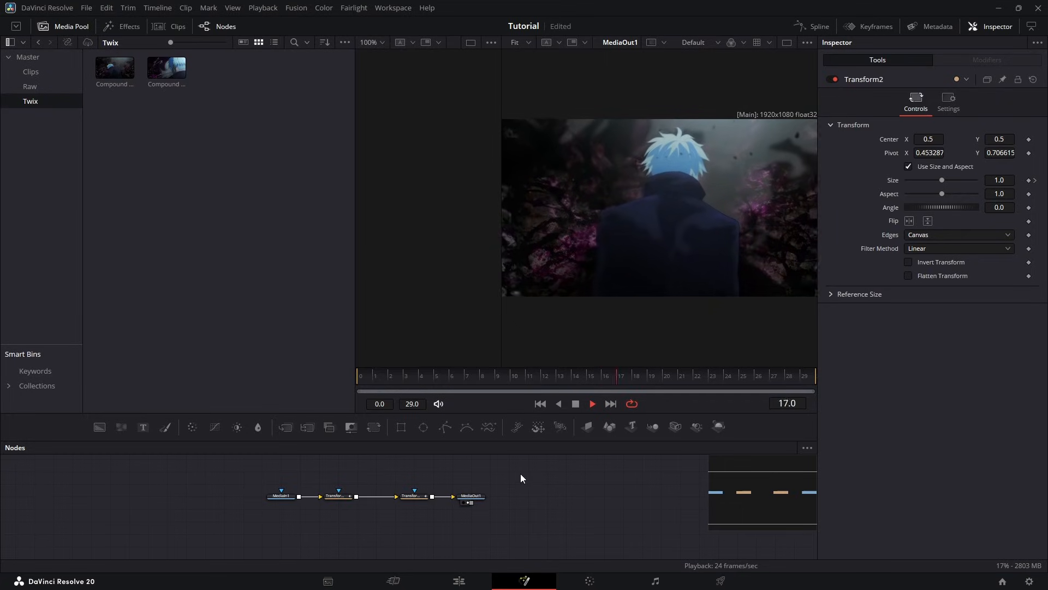
{"action": "key", "text": "space"}
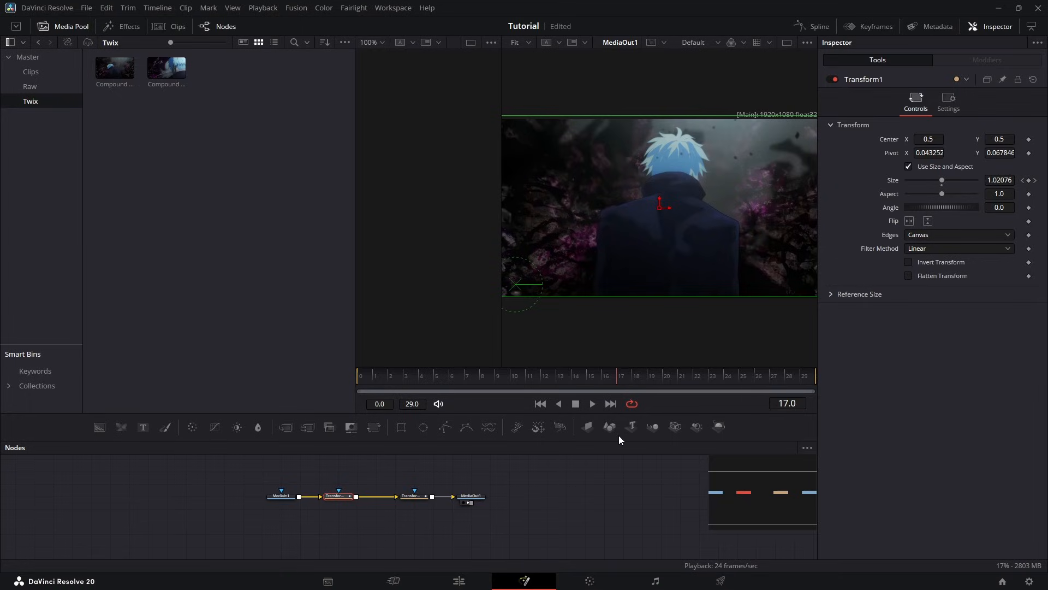
{"action": "left_click", "coordinate": [595, 472]}
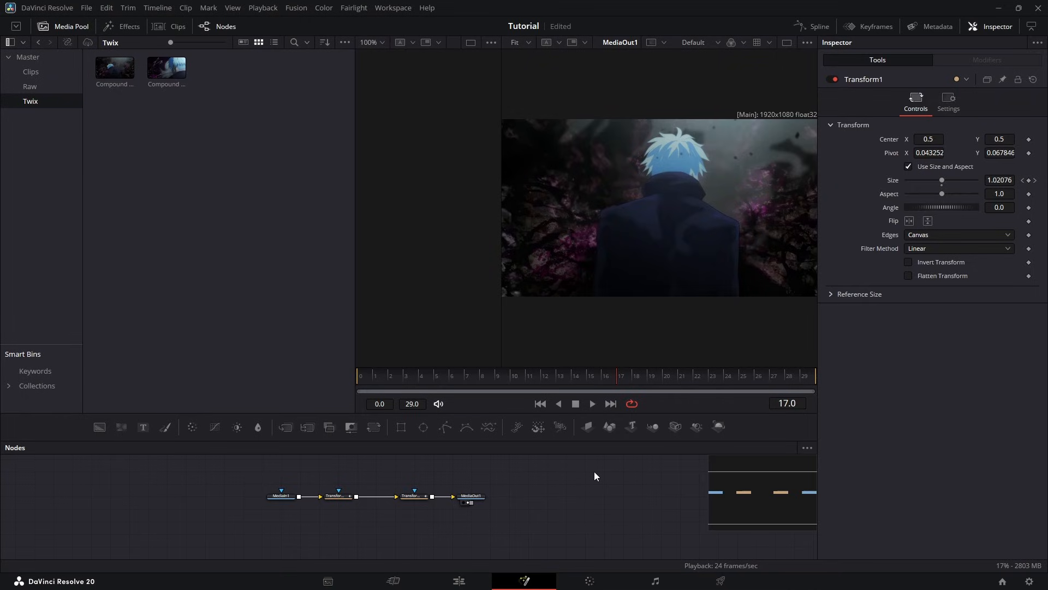
{"action": "left_click", "coordinate": [382, 496]}
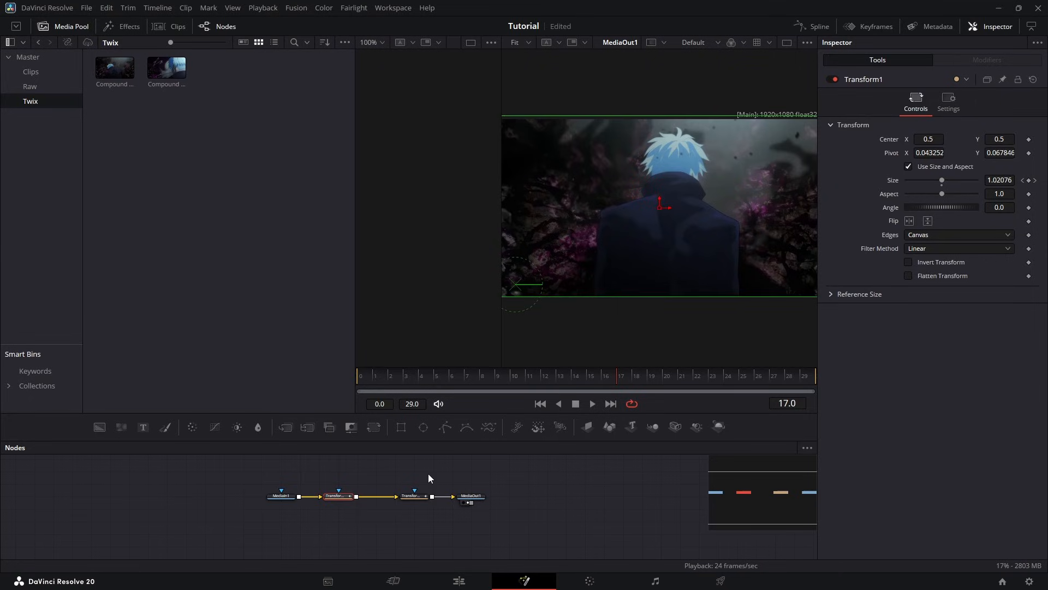
{"action": "mouse_move", "coordinate": [638, 368]}
{"action": "left_mouse_down"}
{"action": "mouse_move", "coordinate": [767, 377]}
{"action": "mouse_move", "coordinate": [561, 376]}
{"action": "mouse_move", "coordinate": [746, 370]}
{"action": "mouse_move", "coordinate": [624, 384]}
{"action": "mouse_move", "coordinate": [761, 386]}
{"action": "mouse_move", "coordinate": [626, 378]}
{"action": "left_mouse_up"}
{"action": "left_click", "coordinate": [414, 497]}
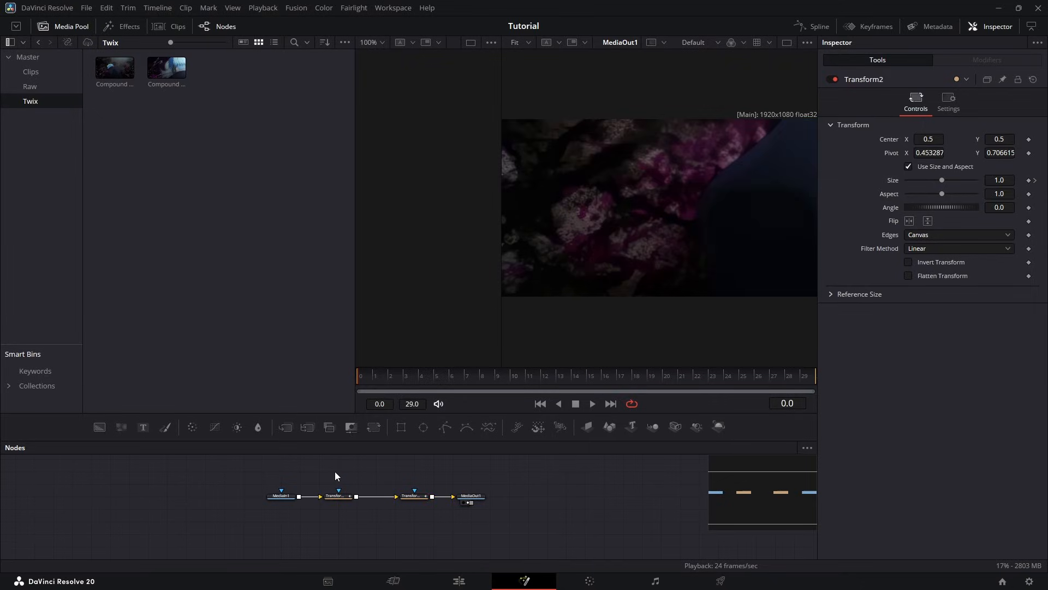
Step: Replace the two Transform nodes with a Merge 3D node feeding a Renderer 3D node before MediaOut1
{"action": "left_click_drag", "start_coordinate": [332, 470], "coordinate": [487, 496]}
{"action": "key", "text": "Delete"}
{"action": "left_click", "coordinate": [281, 496]}
{"action": "left_click", "coordinate": [445, 497]}
{"action": "left_click", "coordinate": [718, 427]}
{"action": "left_click", "coordinate": [433, 495]}
{"action": "left_click", "coordinate": [652, 427]}
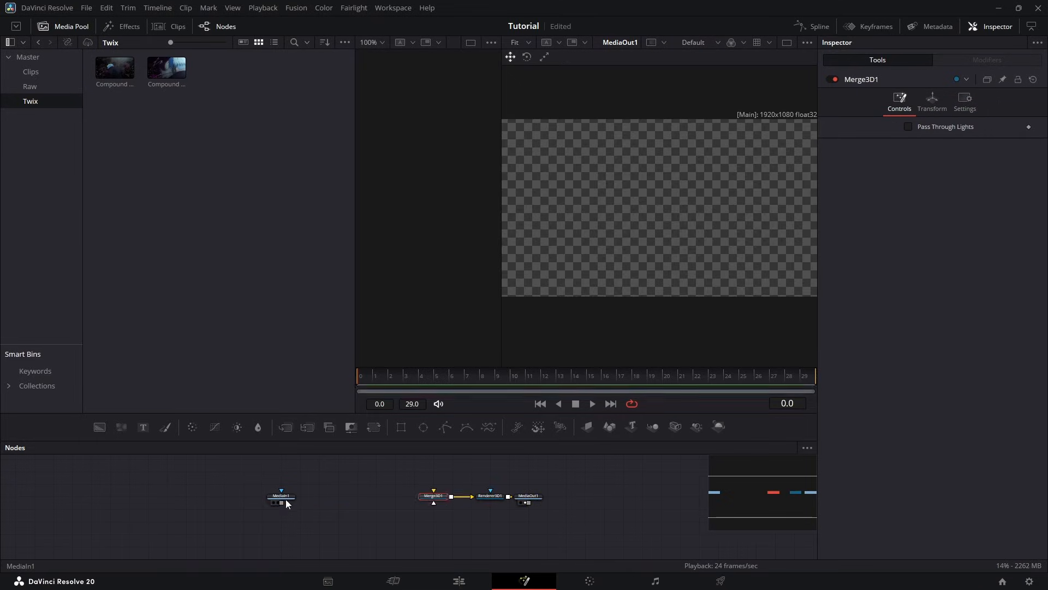
Step: Route MediaIn1 through an Image Plane 3D into Merge3D1, and connect a Camera 3D node to the merge
{"action": "left_click", "coordinate": [587, 426]}
{"action": "mouse_move", "coordinate": [283, 496]}
{"action": "left_mouse_down"}
{"action": "mouse_move", "coordinate": [225, 497]}
{"action": "mouse_move", "coordinate": [262, 496]}
{"action": "left_mouse_up"}
{"action": "left_click_drag", "start_coordinate": [280, 497], "coordinate": [434, 464]}
{"action": "left_click", "coordinate": [434, 474]}
{"action": "left_click", "coordinate": [674, 426]}
{"action": "left_click_drag", "start_coordinate": [434, 471], "coordinate": [433, 500]}
Step: Set Camera3D1's Z translation to 1.65 so the footage fills the frame
{"action": "left_click", "coordinate": [932, 102]}
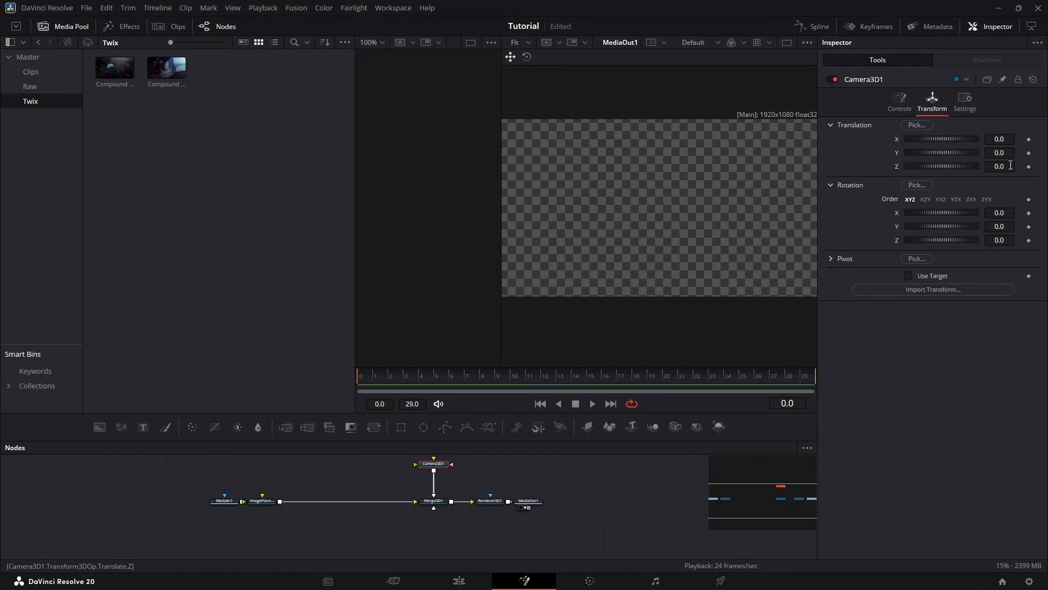
{"action": "left_click", "coordinate": [1009, 166]}
{"action": "type", "text": "1.66"}
{"action": "key", "text": "Tab"}
{"action": "left_click", "coordinate": [1009, 166]}
{"action": "key", "text": "BackSpace"}
{"action": "type", "text": "5"}
Step: Space out the node tree and insert a Transform 3D node between Camera3D1 and Merge3D1
{"action": "left_click_drag", "start_coordinate": [531, 512], "coordinate": [642, 524]}
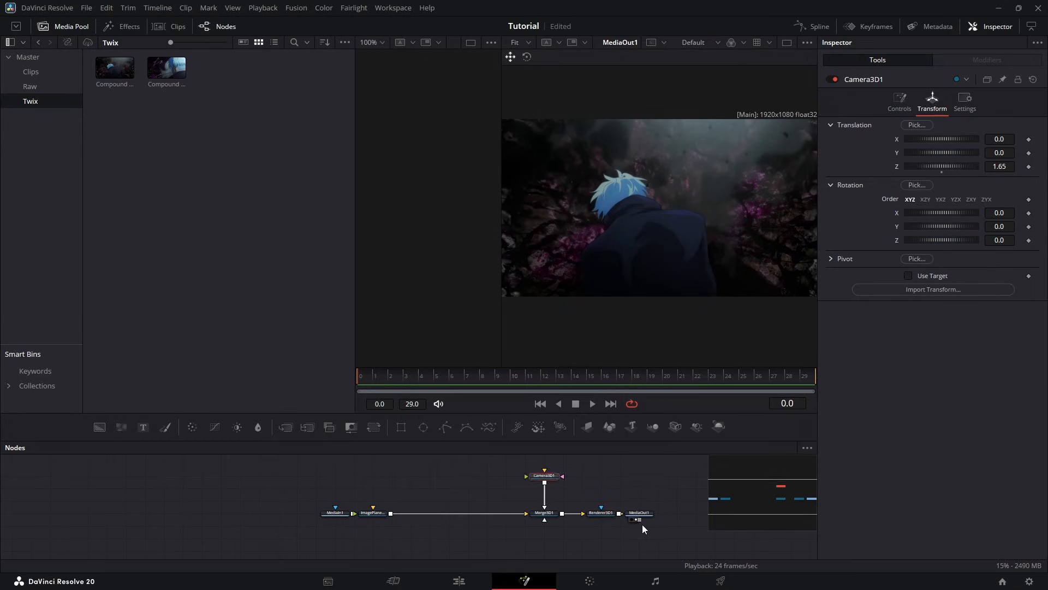
{"action": "left_click", "coordinate": [635, 487]}
{"action": "left_click_drag", "start_coordinate": [635, 486], "coordinate": [595, 503]}
{"action": "left_click_drag", "start_coordinate": [510, 493], "coordinate": [510, 468]}
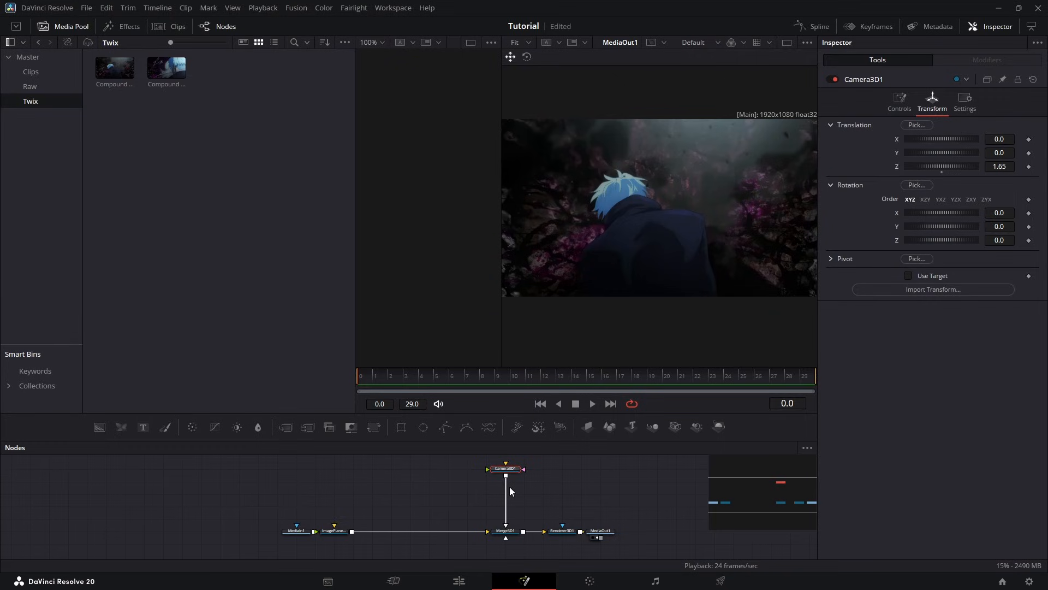
{"action": "key", "text": "shift+space"}
{"action": "type", "text": "3dketrans"}
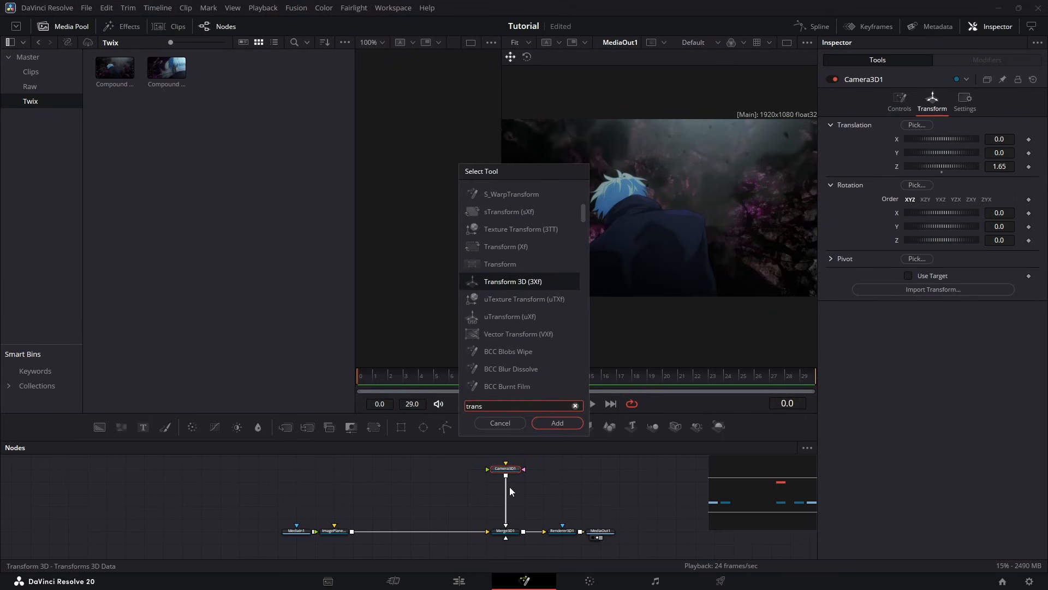
{"action": "key", "text": "Return"}
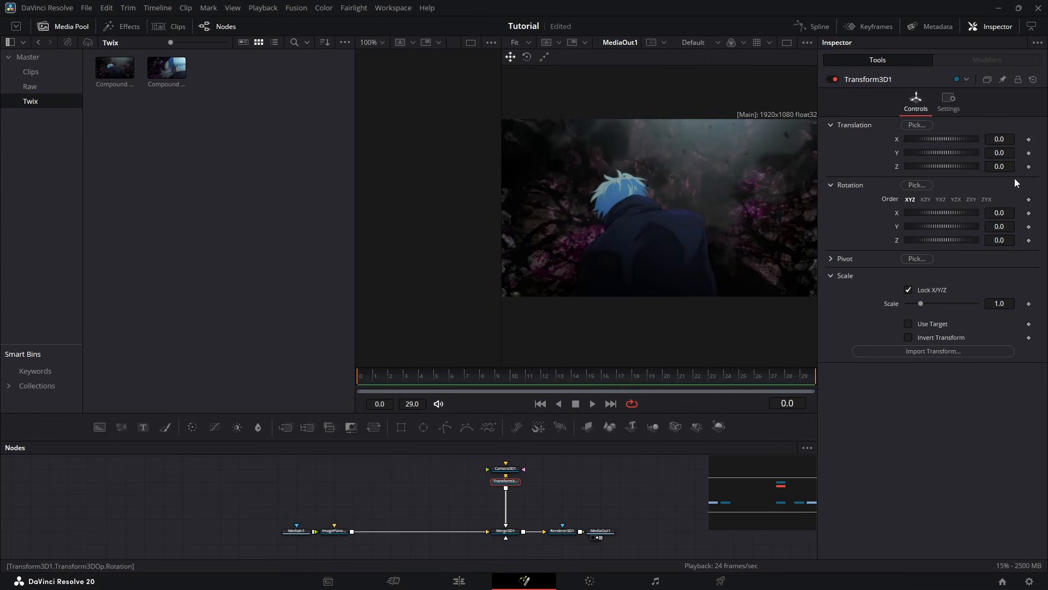
Step: Compare the translation and rotation settings of Camera3D1 and Transform3D1
{"action": "left_click", "coordinate": [511, 473]}
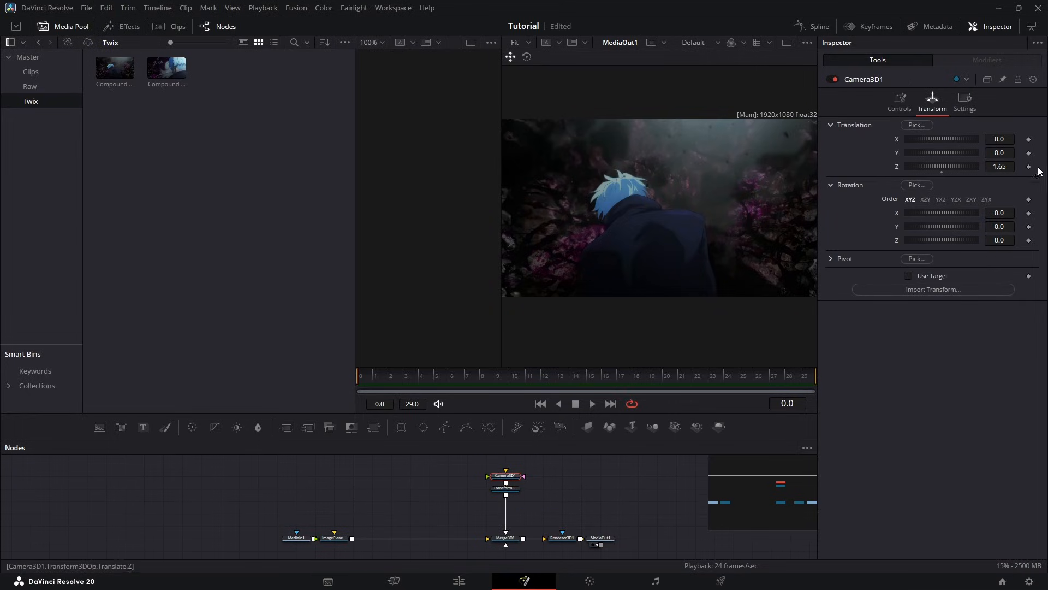
{"action": "left_click", "coordinate": [515, 492]}
{"action": "left_click", "coordinate": [589, 499]}
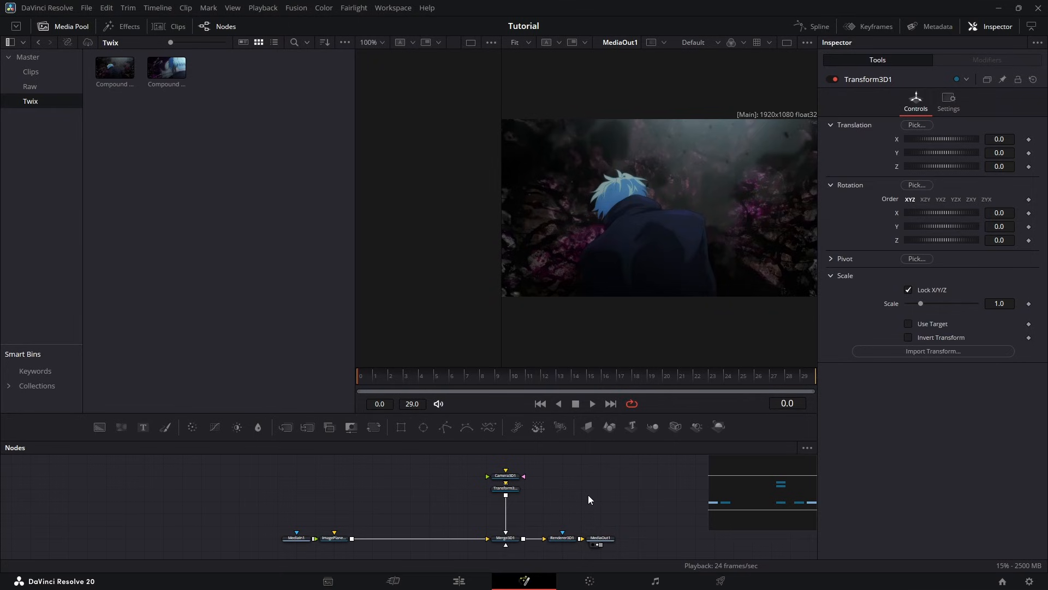
{"action": "left_click_drag", "start_coordinate": [416, 508], "coordinate": [343, 506]}
{"action": "left_click", "coordinate": [882, 194]}
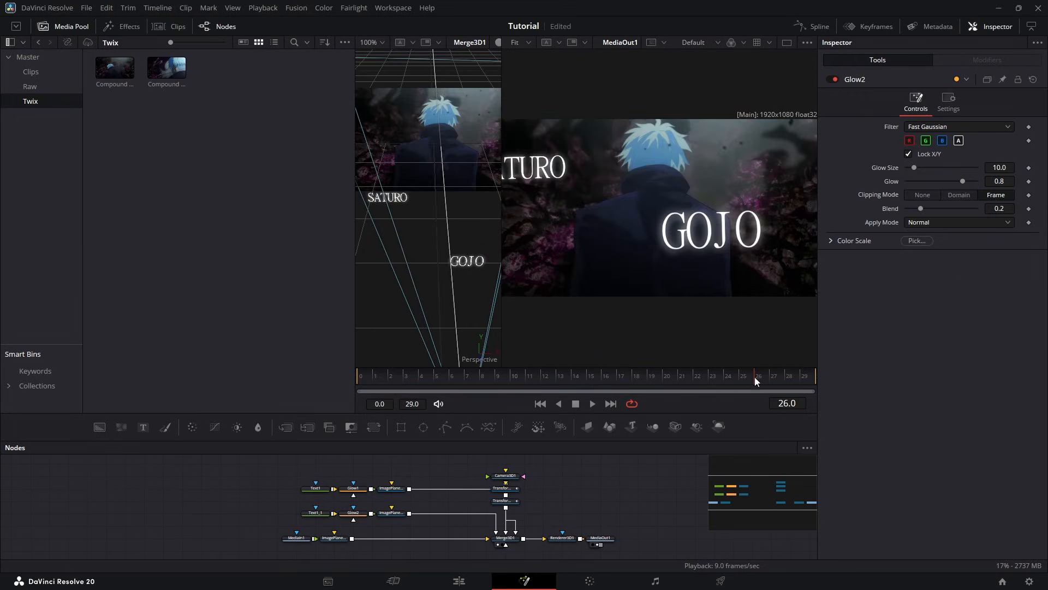
Step: Inspect both Transform 3D nodes while scrubbing the SATURO GOJO title scene, and play the adjustment clip in the edit timeline
{"action": "left_click_drag", "start_coordinate": [754, 377], "coordinate": [649, 394]}
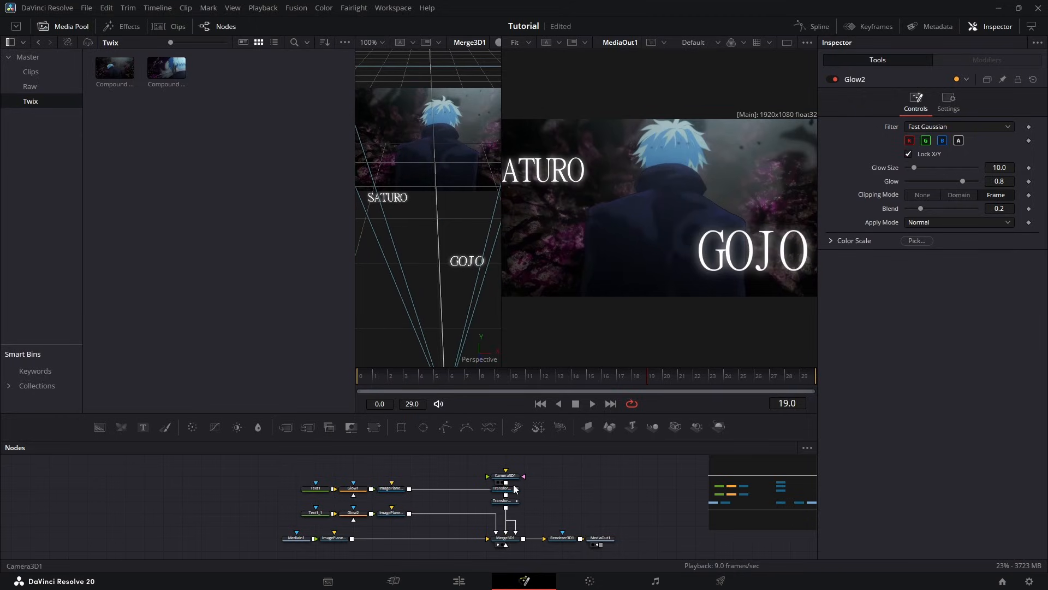
{"action": "left_click", "coordinate": [512, 488]}
{"action": "left_click_drag", "start_coordinate": [536, 377], "coordinate": [739, 382]}
{"action": "left_click", "coordinate": [513, 500]}
{"action": "key", "text": "shift+4"}
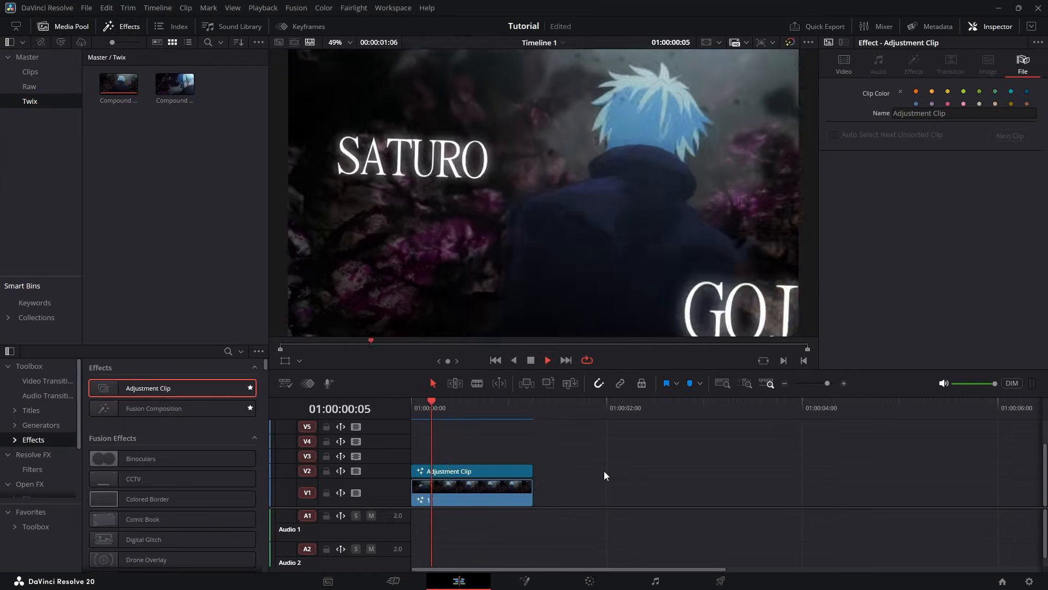
{"action": "key", "text": "space"}
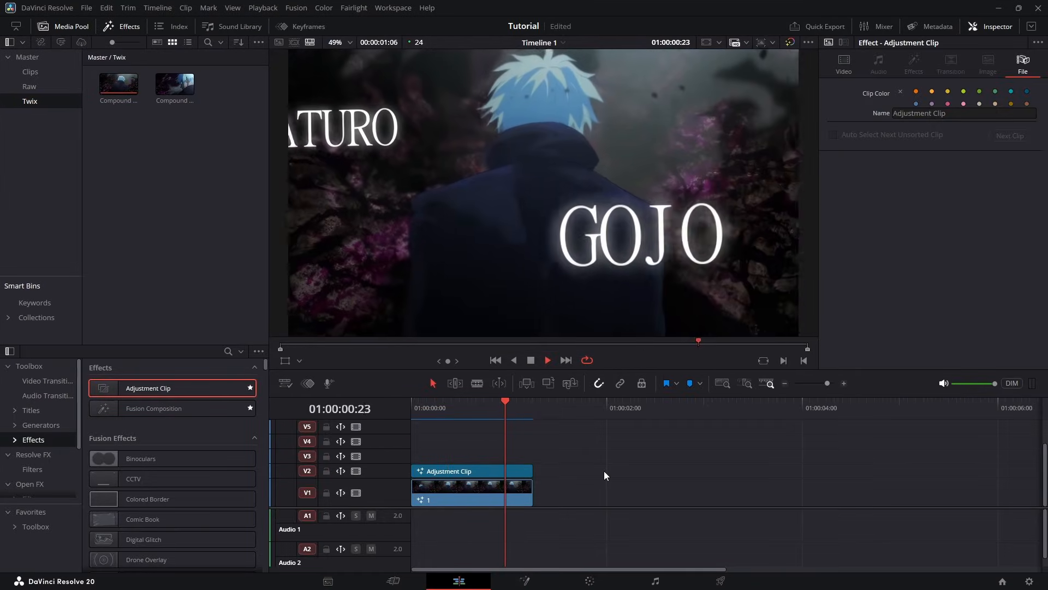